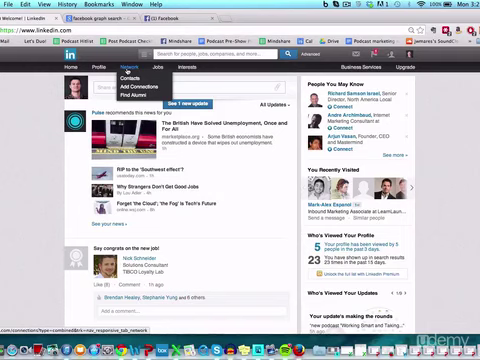
# Open LinkedIn Contacts and show the Location choices in the All Contacts filter
pyautogui.click(127, 79)
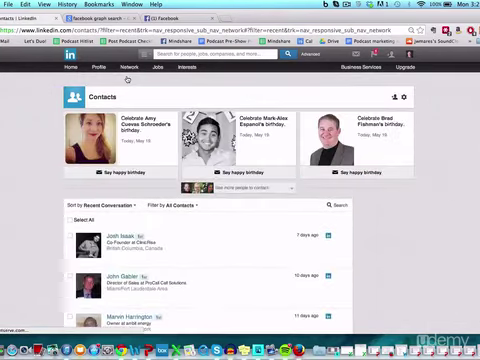
pyautogui.scroll(-3, 137, 118)
pyautogui.scroll(-2, 137, 118)
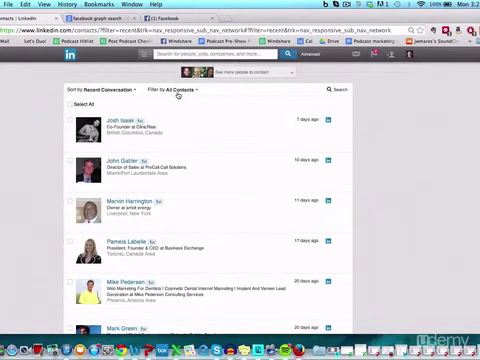
pyautogui.click(178, 91)
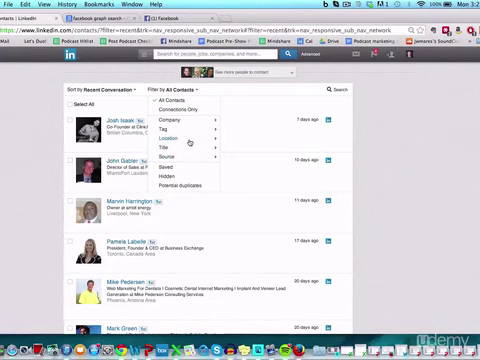
pyautogui.click(189, 140)
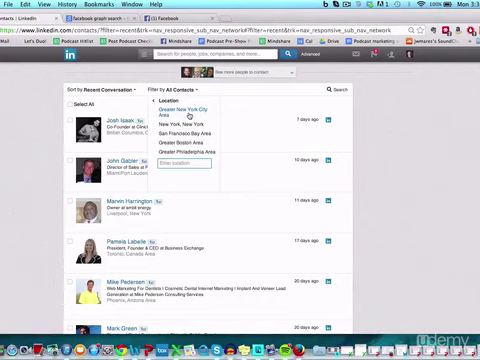
pyautogui.click(182, 110)
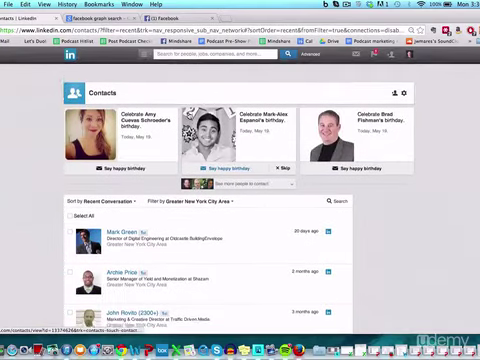
pyautogui.scroll(-3, 240, 200)
pyautogui.scroll(-2, 190, 128)
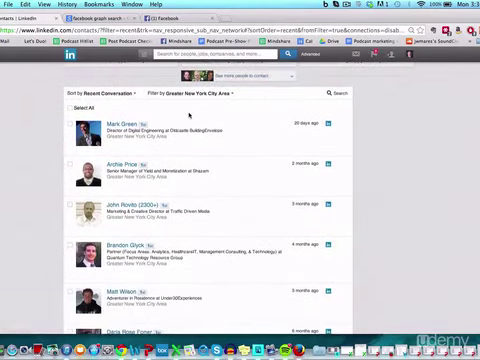
pyautogui.scroll(-2, 189, 116)
pyautogui.scroll(-2, 189, 116)
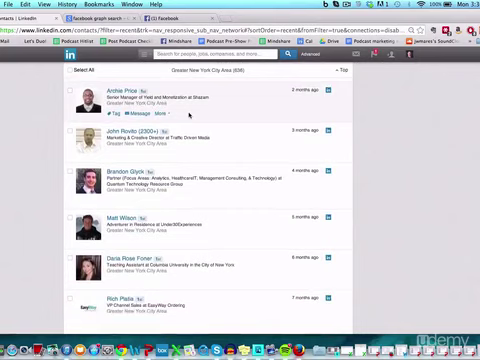
pyautogui.scroll(-2, 189, 116)
pyautogui.scroll(-1, 189, 116)
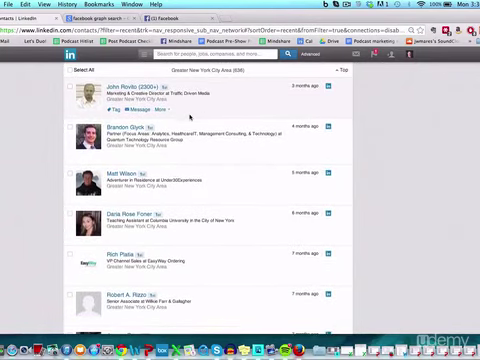
pyautogui.scroll(-2, 189, 116)
pyautogui.scroll(-1, 189, 116)
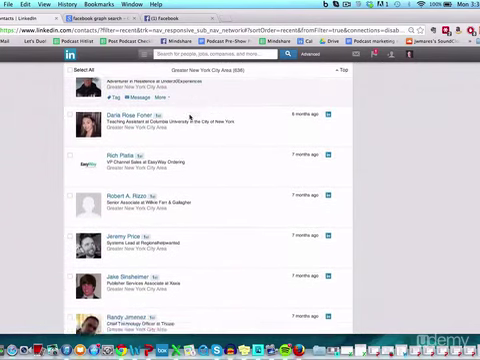
pyautogui.scroll(-2, 189, 116)
pyautogui.scroll(2, 189, 116)
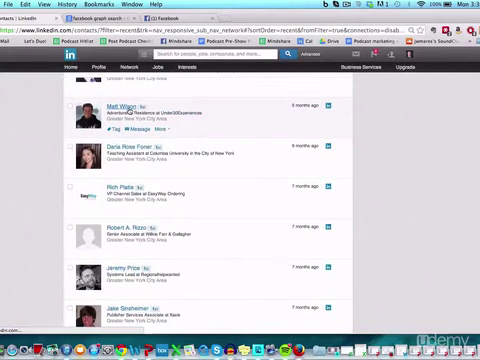
pyautogui.click(121, 106)
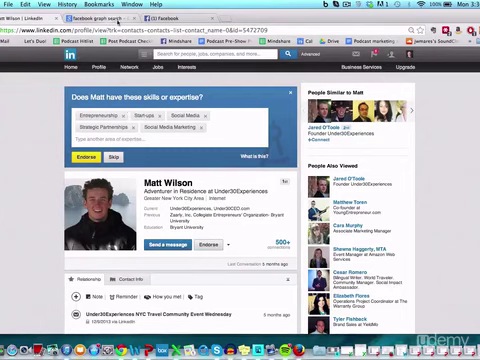
# Switch to the 'facebook graph search' tab to read the Introducing Graph Search page
pyautogui.click(105, 19)
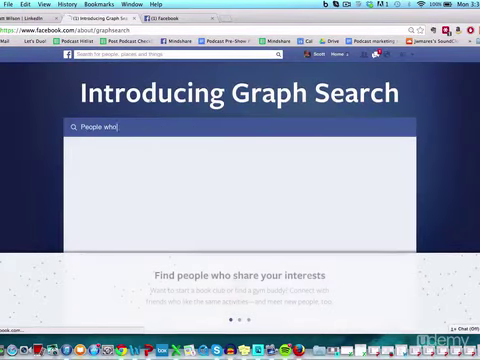
pyautogui.scroll(-3, 228, 127)
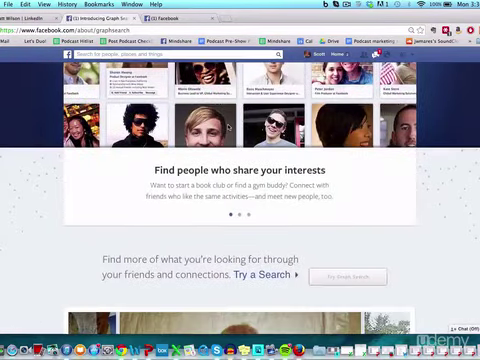
pyautogui.scroll(-2, 228, 127)
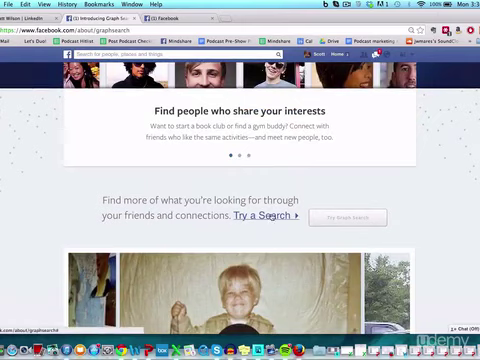
pyautogui.scroll(-4, 270, 216)
pyautogui.scroll(-4, 270, 216)
pyautogui.scroll(-4, 270, 216)
pyautogui.scroll(-4, 270, 216)
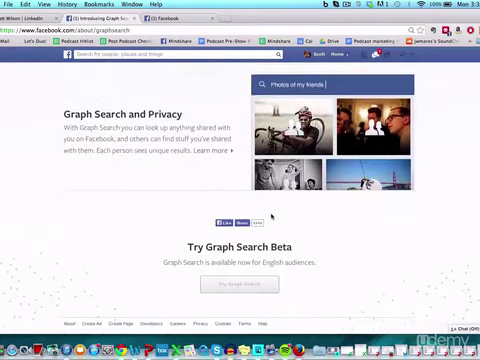
pyautogui.moveTo(240, 282)
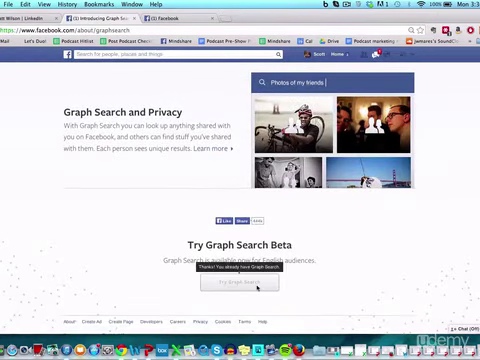
pyautogui.scroll(5, 257, 288)
pyautogui.scroll(5, 257, 288)
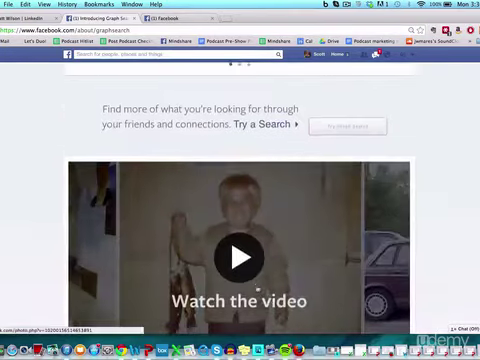
pyautogui.scroll(5, 257, 288)
pyautogui.scroll(3, 257, 288)
# Go back to the Facebook News Feed and start a 'my friends in san diego' search
pyautogui.click(163, 18)
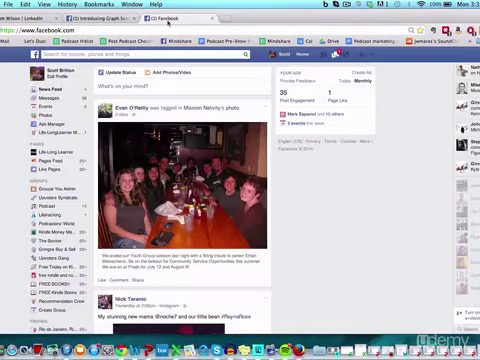
pyautogui.click(137, 53)
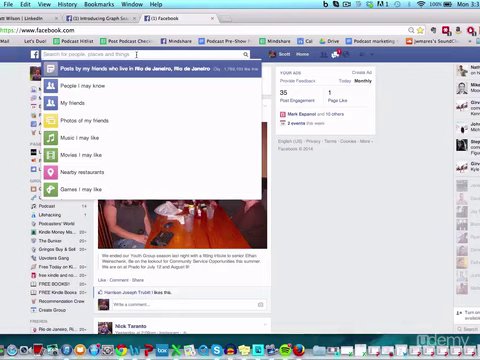
pyautogui.write('my')
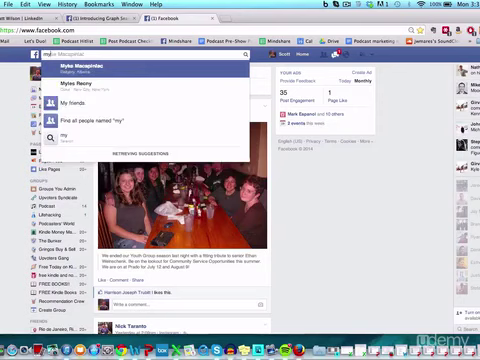
pyautogui.write(' friends in')
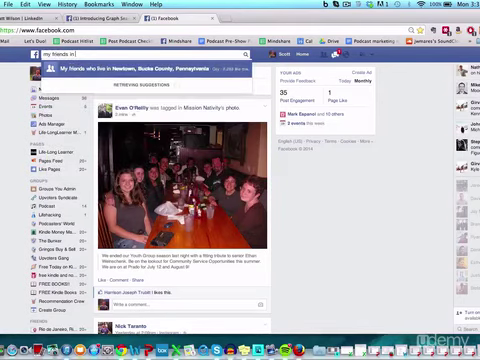
pyautogui.write(' san d')
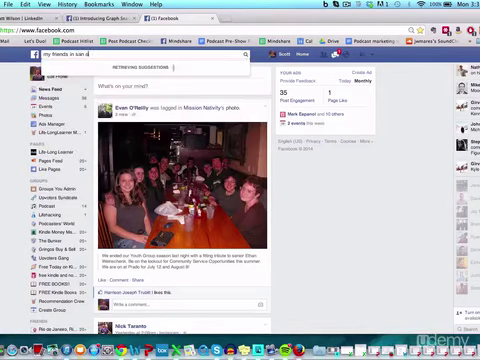
pyautogui.write('iego')
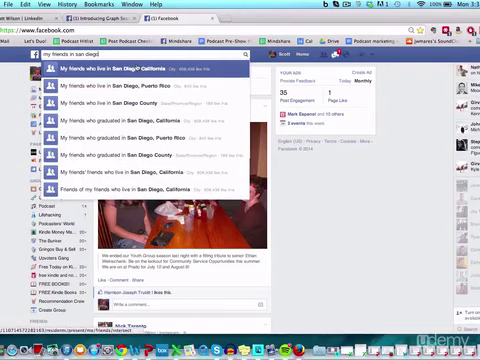
# Pick 'My friends who live in San Diego, California' and browse all 14 results
pyautogui.click(137, 68)
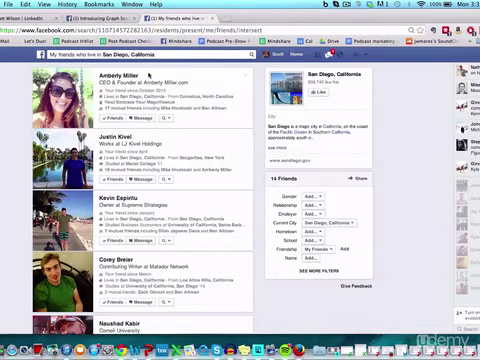
pyautogui.scroll(-2, 148, 76)
pyautogui.scroll(-2, 148, 76)
pyautogui.scroll(-2, 148, 76)
pyautogui.scroll(-2, 148, 76)
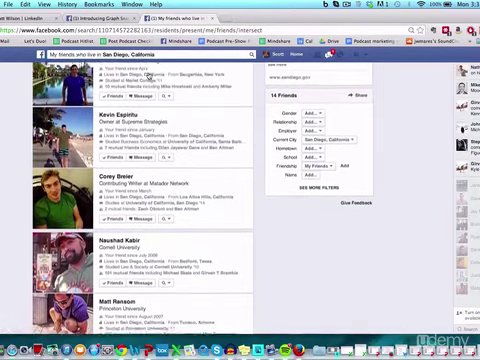
pyautogui.scroll(-2, 148, 76)
pyautogui.scroll(-2, 148, 76)
pyautogui.scroll(-2, 148, 76)
pyautogui.scroll(-2, 148, 76)
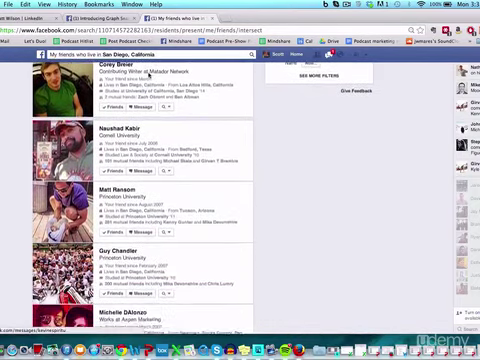
pyautogui.scroll(-2, 148, 76)
pyautogui.scroll(-2, 148, 76)
pyautogui.scroll(-2, 148, 76)
pyautogui.scroll(-2, 148, 76)
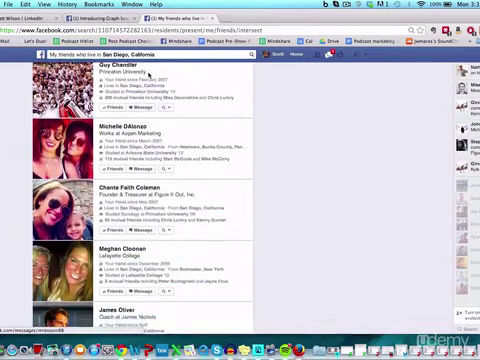
pyautogui.scroll(-2, 148, 76)
pyautogui.scroll(-2, 148, 76)
pyautogui.scroll(-2, 148, 76)
pyautogui.scroll(-2, 148, 76)
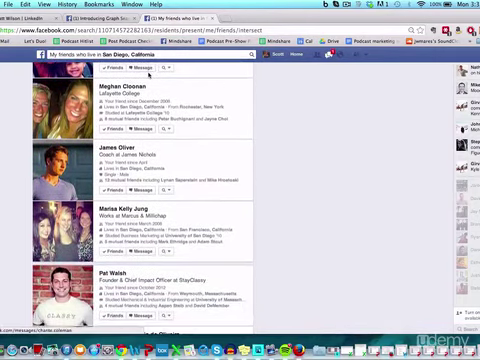
pyautogui.scroll(-2, 148, 76)
pyautogui.scroll(-2, 148, 76)
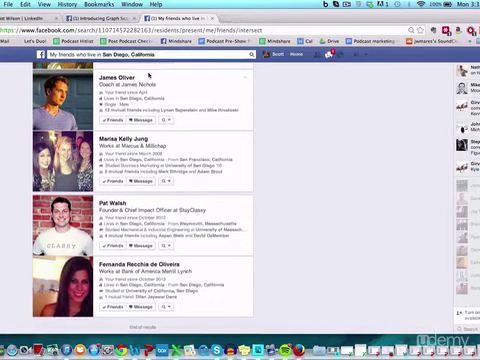
pyautogui.scroll(-1, 148, 76)
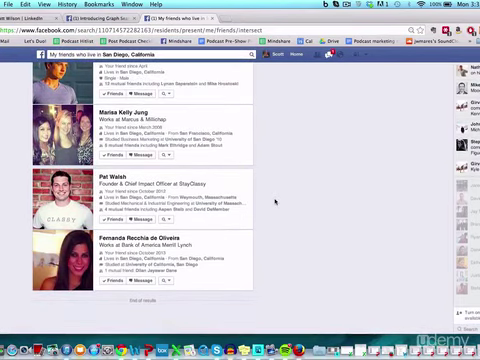
pyautogui.scroll(1, 275, 201)
pyautogui.scroll(2, 275, 201)
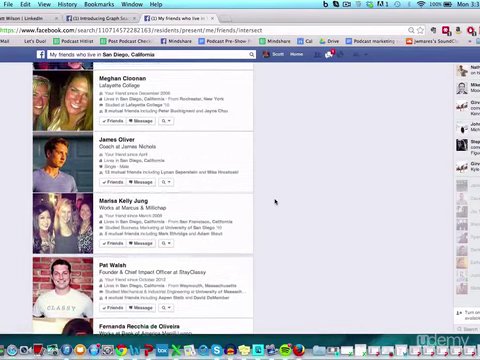
pyautogui.scroll(2, 275, 201)
pyautogui.scroll(2, 275, 201)
pyautogui.scroll(2, 275, 201)
pyautogui.scroll(2, 275, 201)
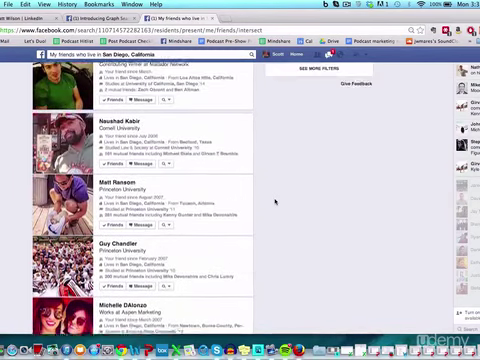
pyautogui.scroll(3, 275, 201)
pyautogui.scroll(3, 275, 201)
pyautogui.scroll(2, 275, 201)
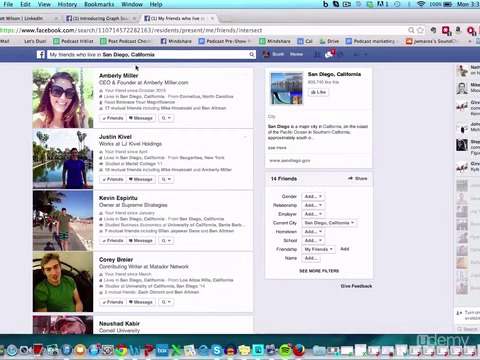
pyautogui.moveTo(166, 82)
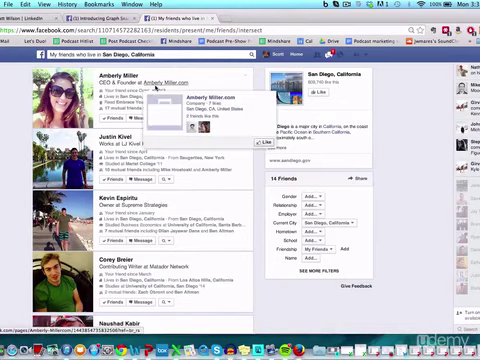
pyautogui.scroll(-4, 26, 106)
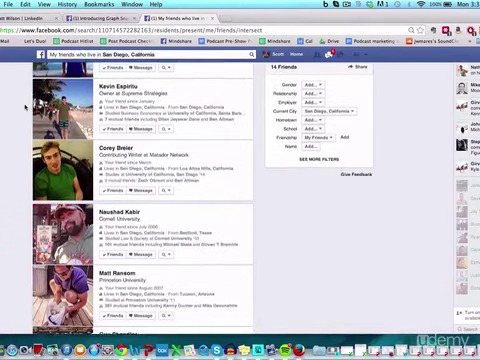
pyautogui.scroll(-3, 26, 106)
pyautogui.scroll(-2, 26, 106)
pyautogui.scroll(-2, 26, 106)
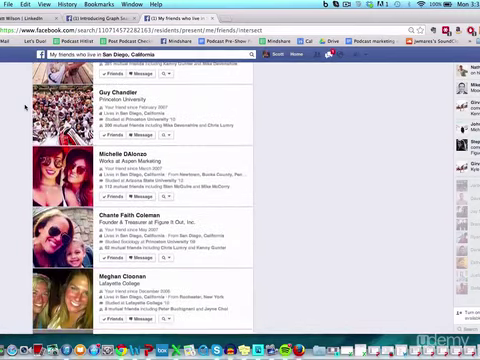
pyautogui.scroll(-2, 26, 106)
pyautogui.scroll(-1, 26, 106)
pyautogui.scroll(-1, 26, 106)
pyautogui.scroll(-2, 26, 106)
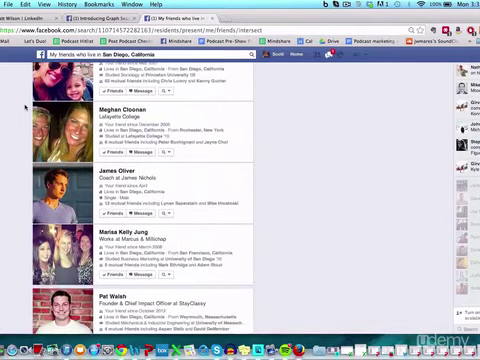
pyautogui.scroll(-1, 26, 106)
pyautogui.scroll(-2, 26, 106)
pyautogui.scroll(-1, 26, 106)
pyautogui.scroll(-1, 26, 106)
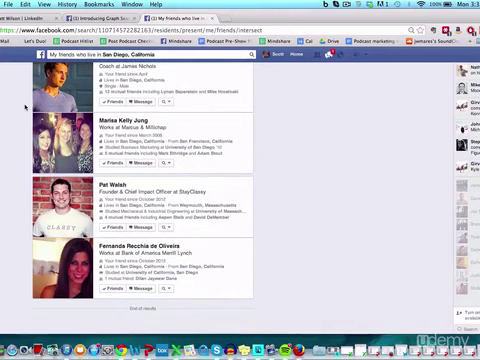